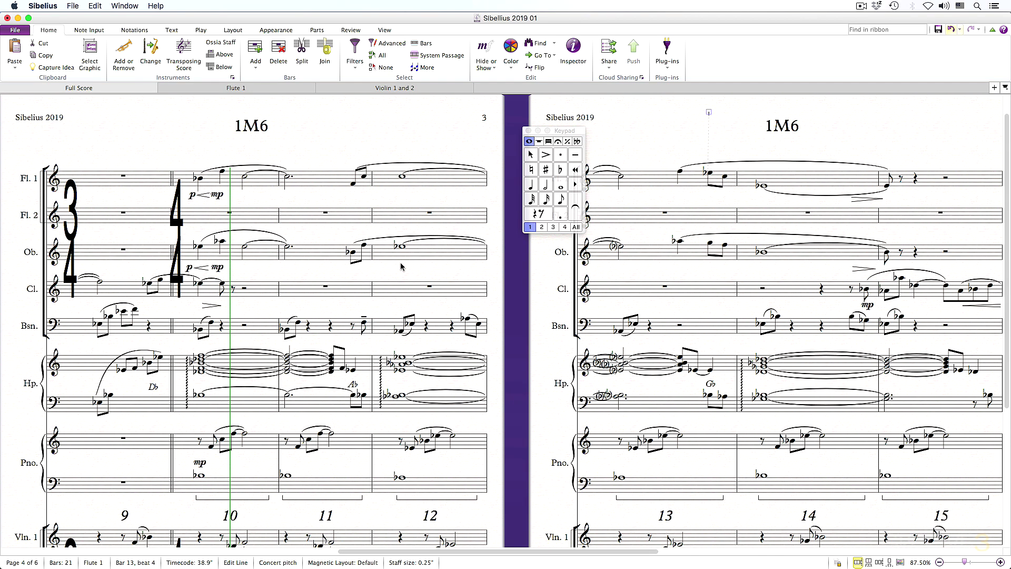
- Open the Sibelius menu and move across to the Window menu listing Minimize, Zoom and tabs
left_click(54, 7)
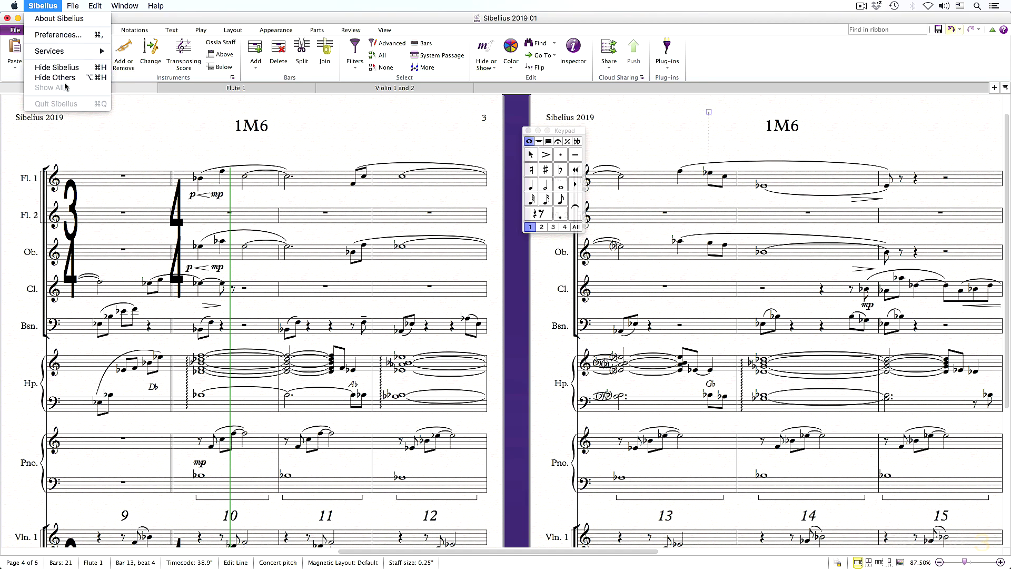
mouse_move(70, 5)
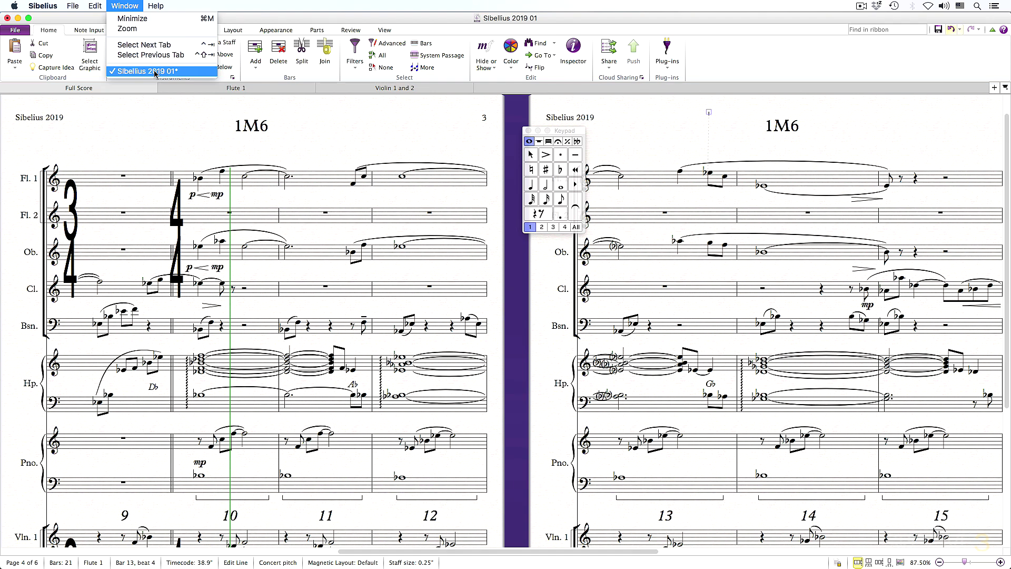
- Show the Help menu with Search, Tutorials, Reference, What's New and Online Support
mouse_move(158, 7)
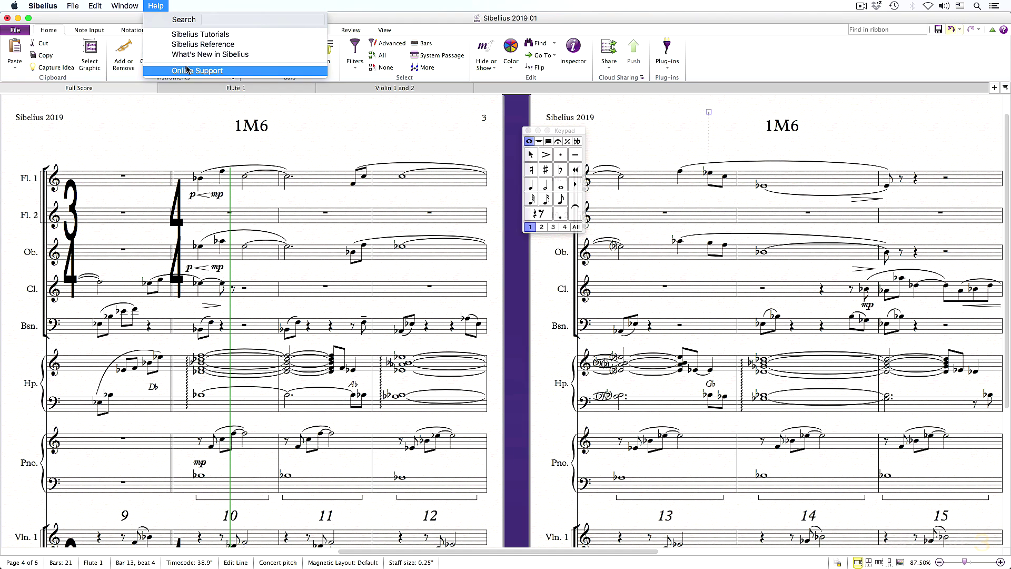
- Close the Help menu and browse the Layout, Play and View ribbon tabs, ending on View
left_click(115, 16)
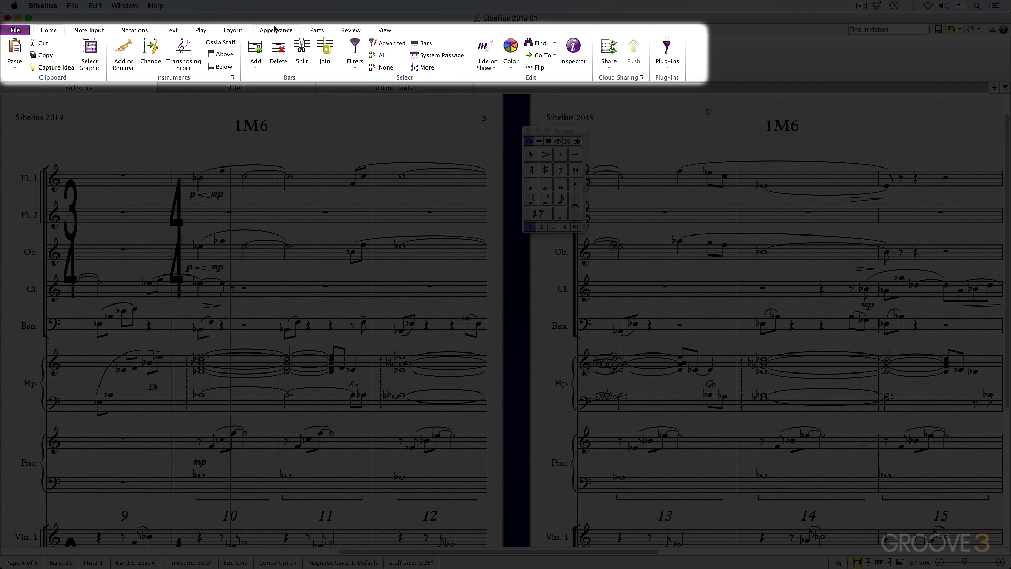
left_click(240, 30)
left_click(204, 30)
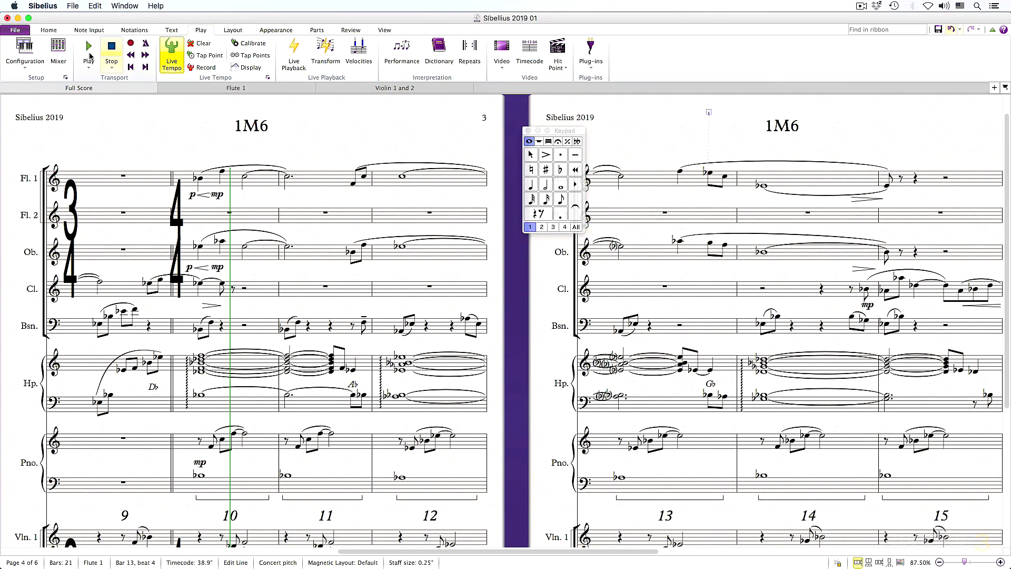
left_click(385, 31)
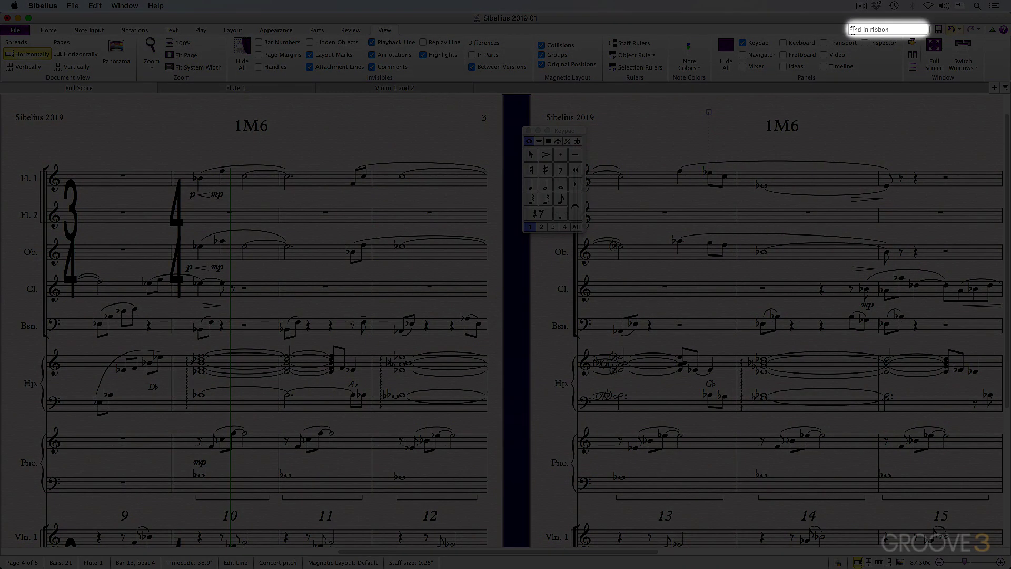
- Search the commands for 'bar line' and pick the Barline result to show its styles
left_click(854, 30)
type("bar")
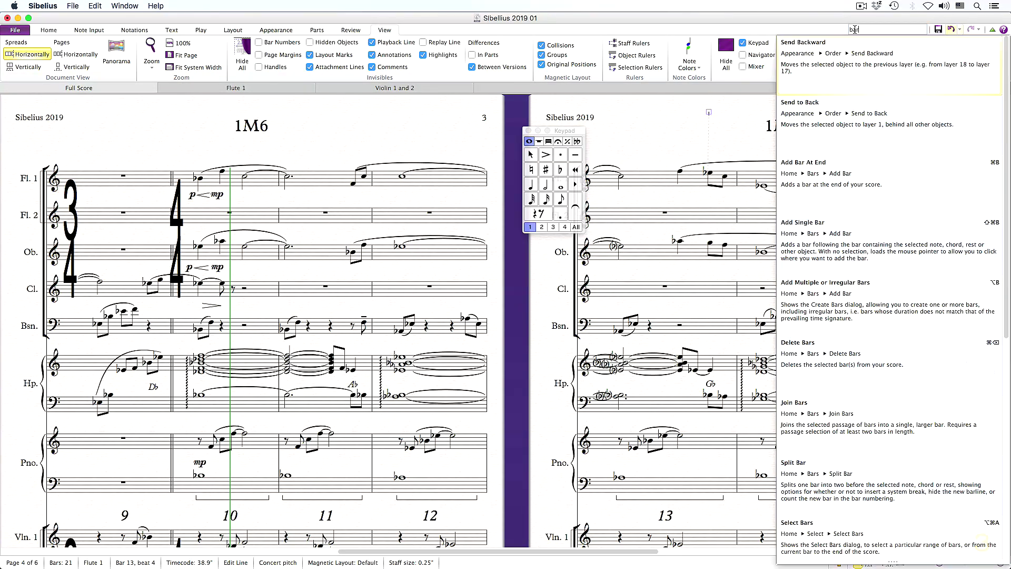
type(" line")
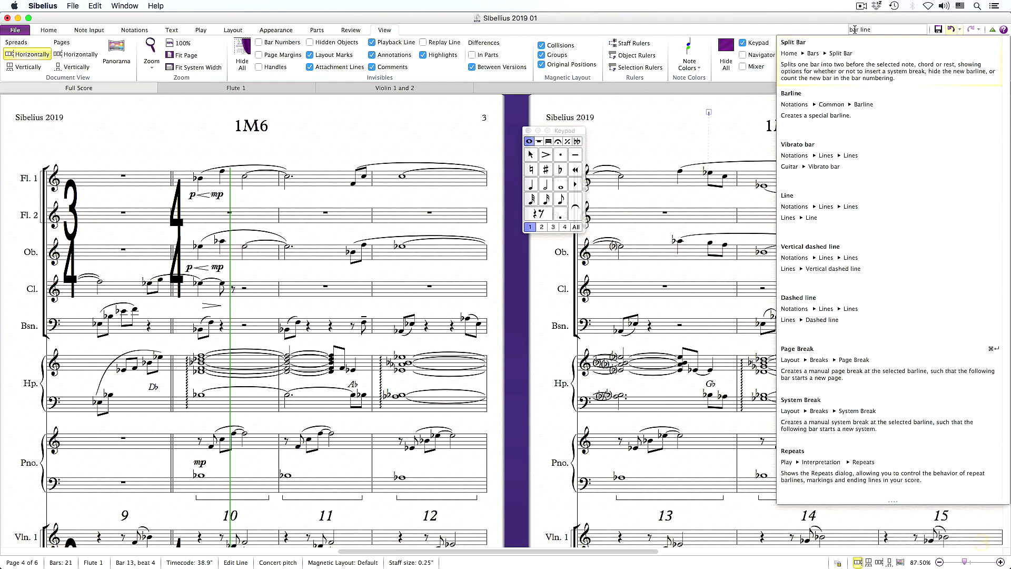
left_click(818, 108)
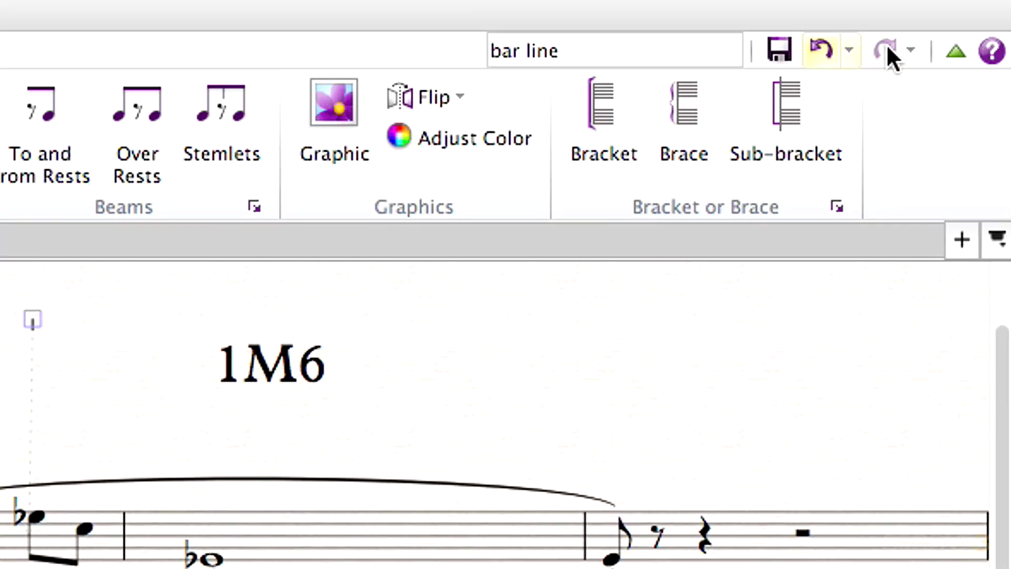
- Minimize the ribbon with the green triangle, then restore it on the View tab
left_click(946, 49)
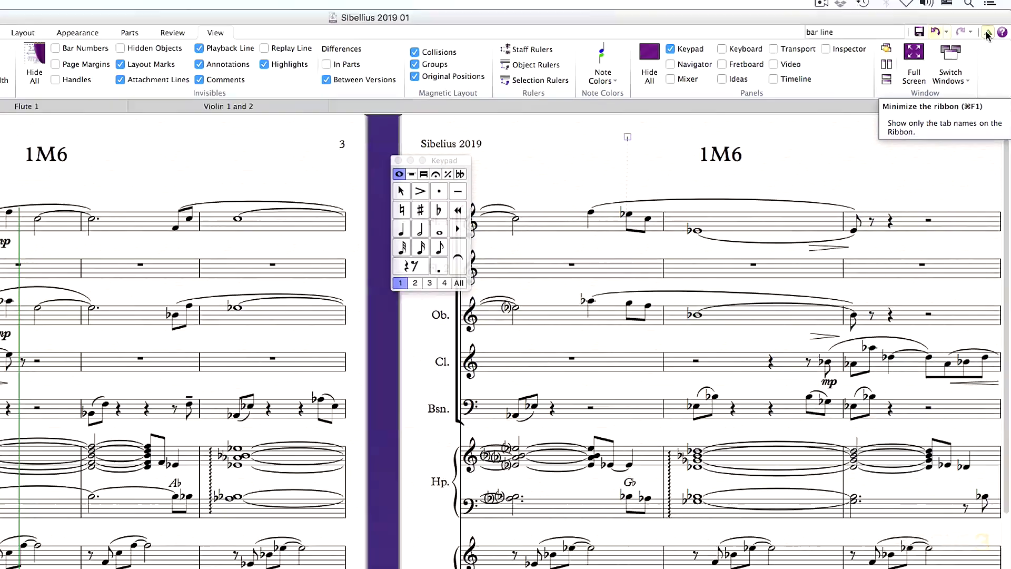
left_click(952, 50)
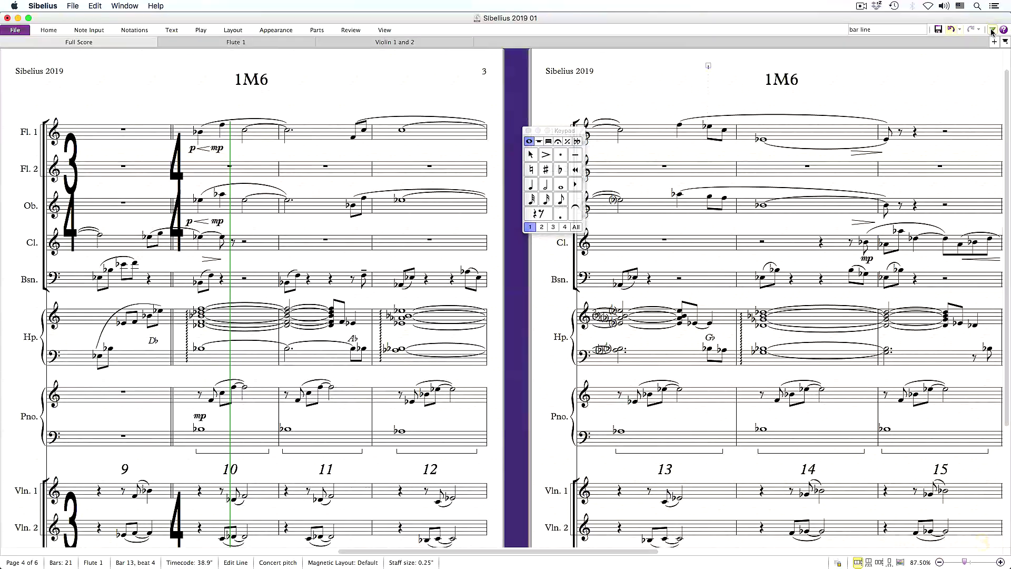
left_click(992, 31)
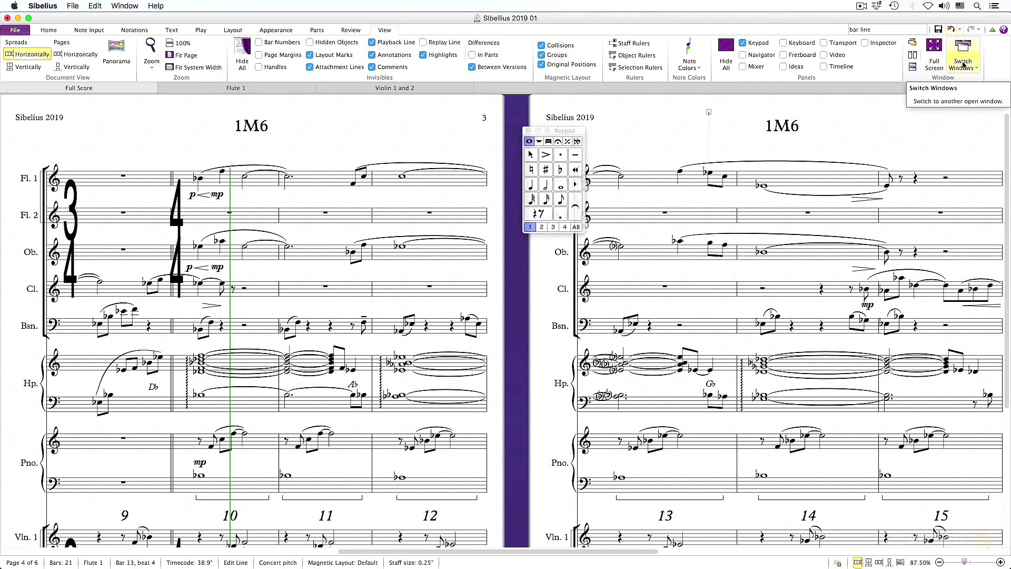
- Check the score's File Info page, then return to the score on the Note Input tab
left_click(16, 31)
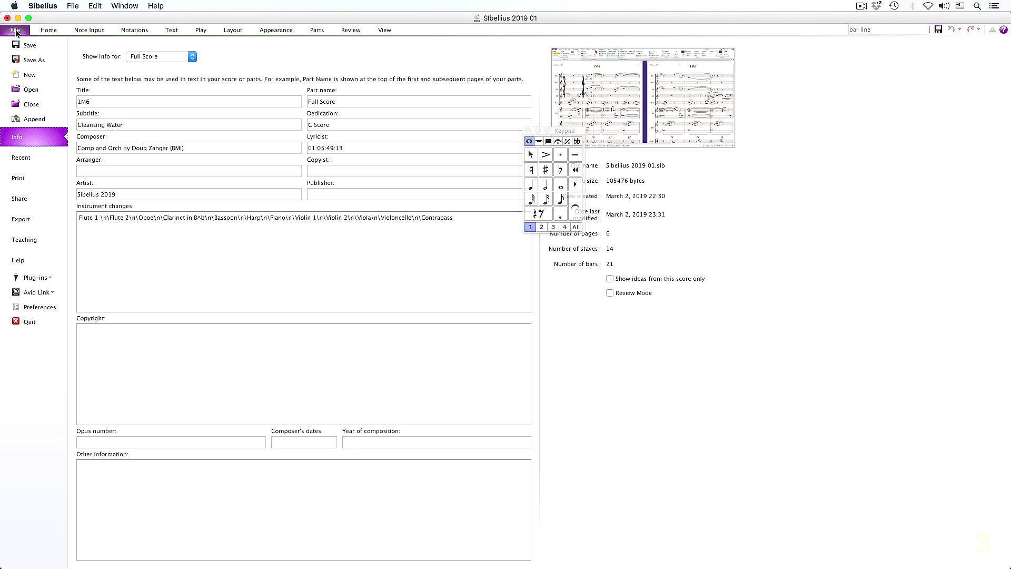
left_click(46, 31)
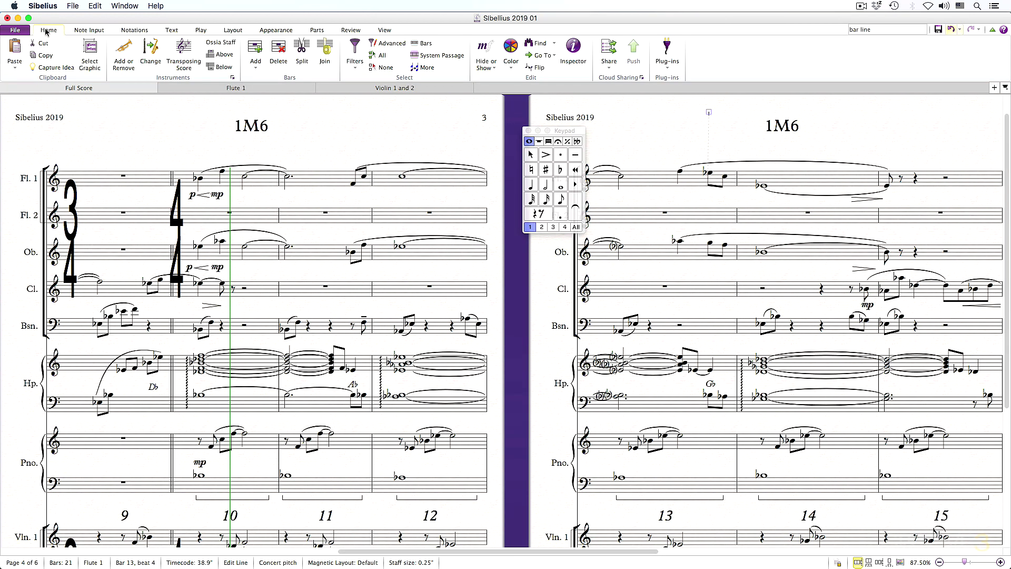
left_click(133, 31)
left_click(103, 32)
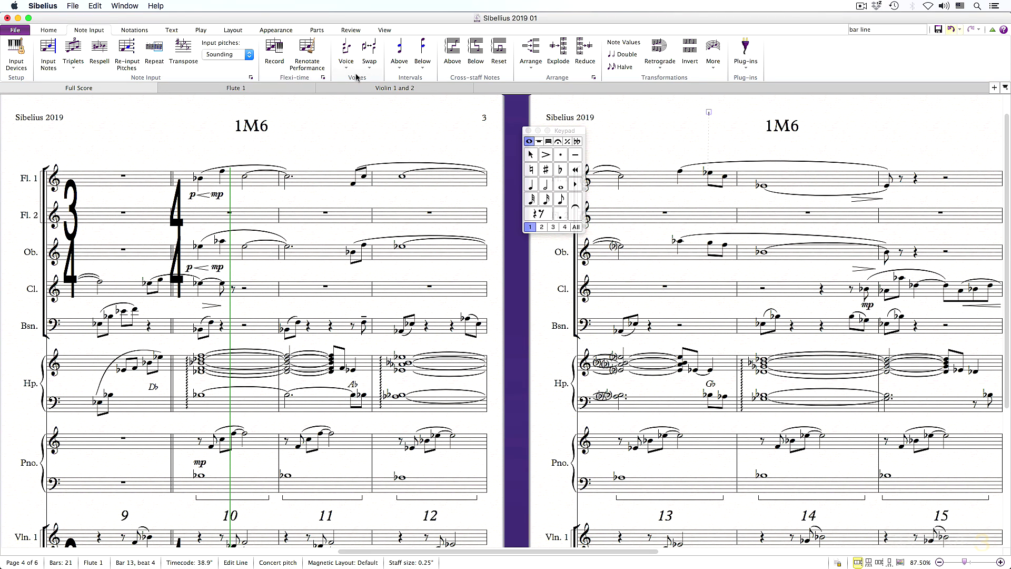
- On the Notations tab, open and close the Barline style gallery
left_click(128, 30)
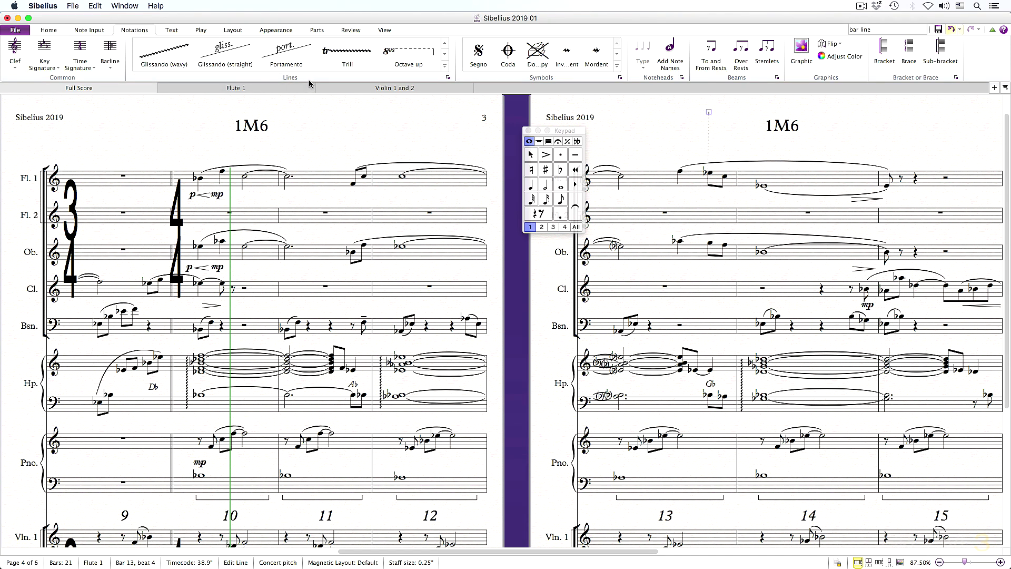
left_click(110, 69)
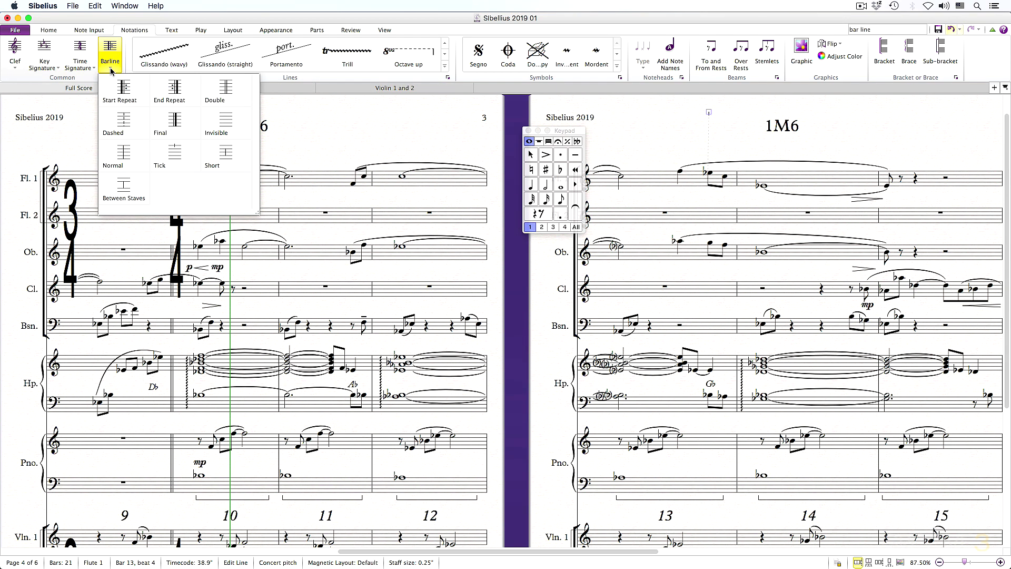
left_click(110, 69)
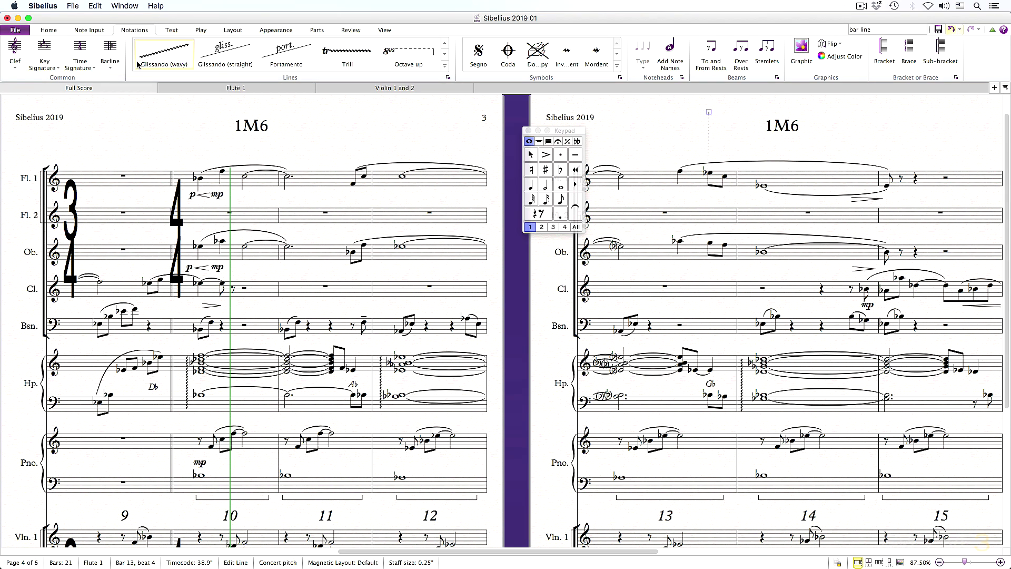
- Scroll through the Lines gallery, expand it fully, then close it
scroll(342, 61, "down", 4)
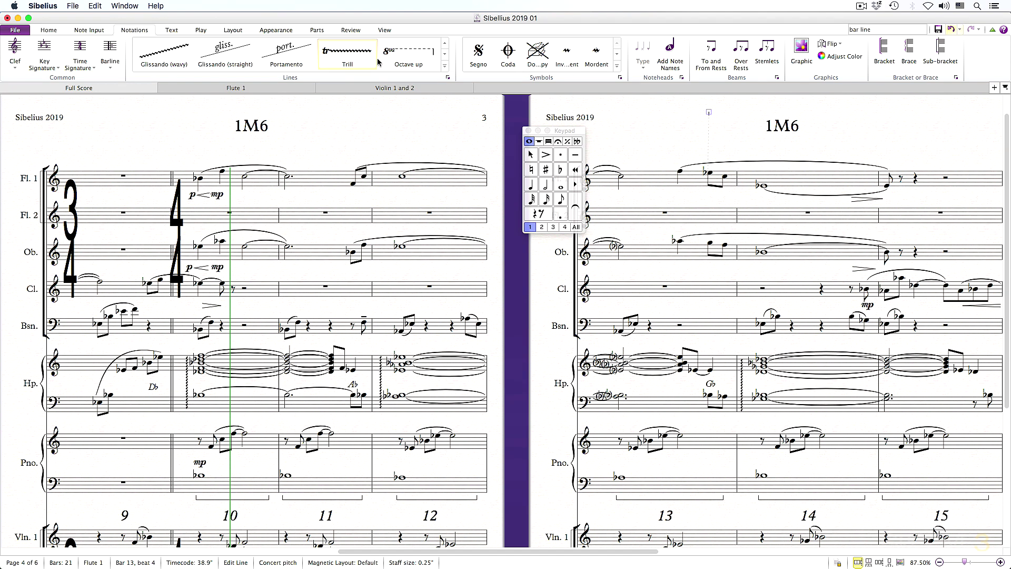
left_click(445, 44)
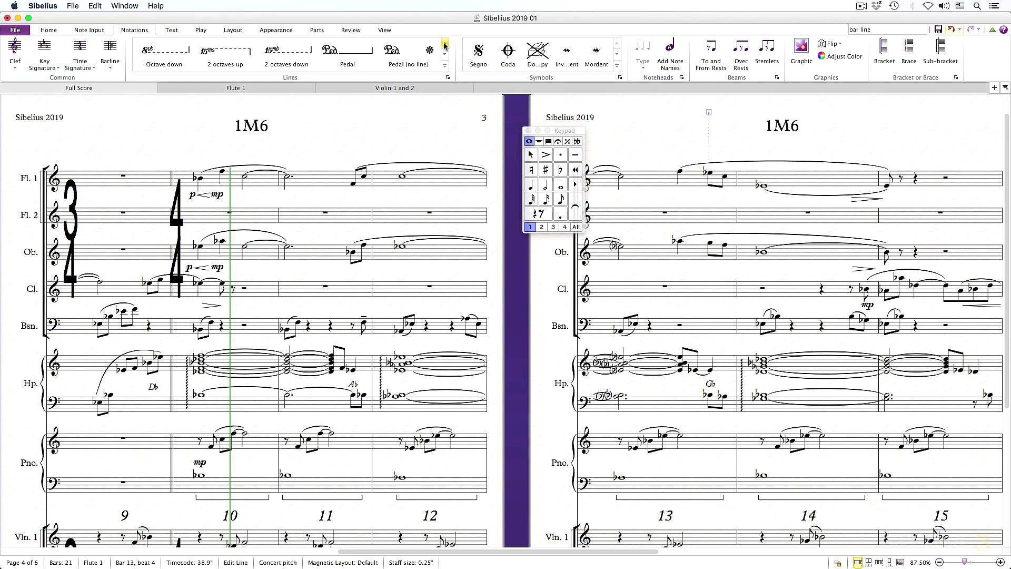
left_click(445, 45)
left_click(445, 67)
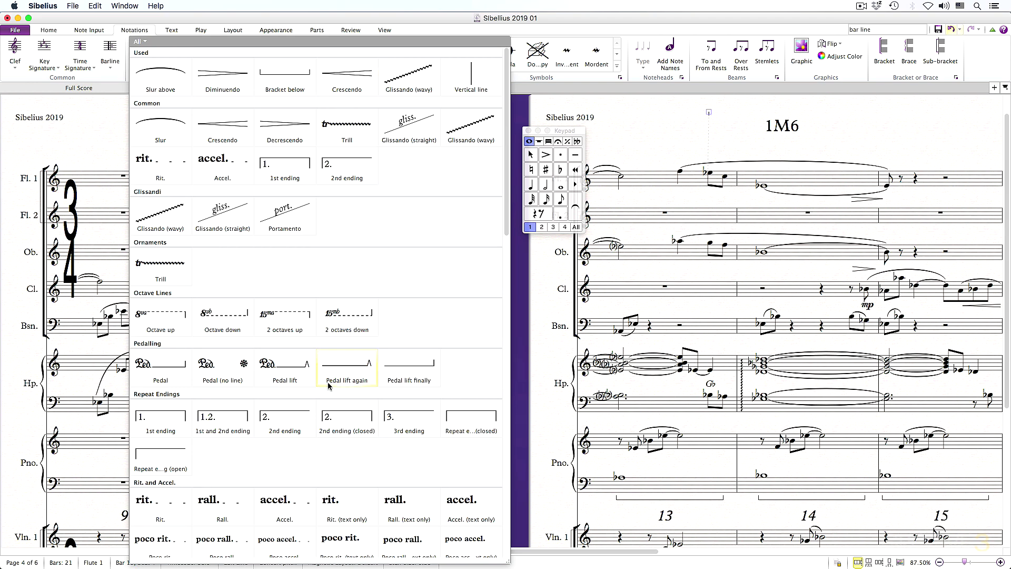
left_click(500, 31)
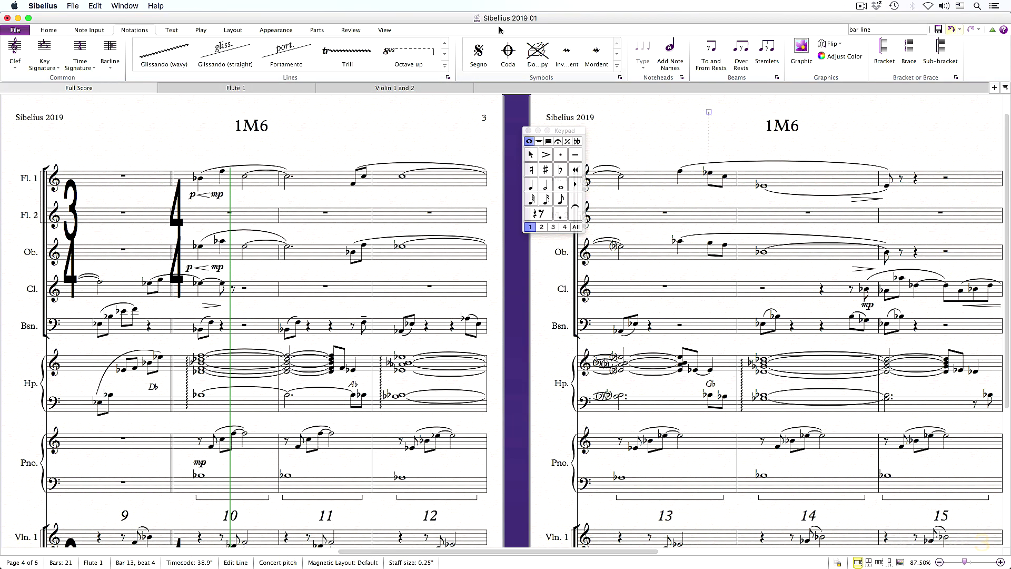
left_click(448, 79)
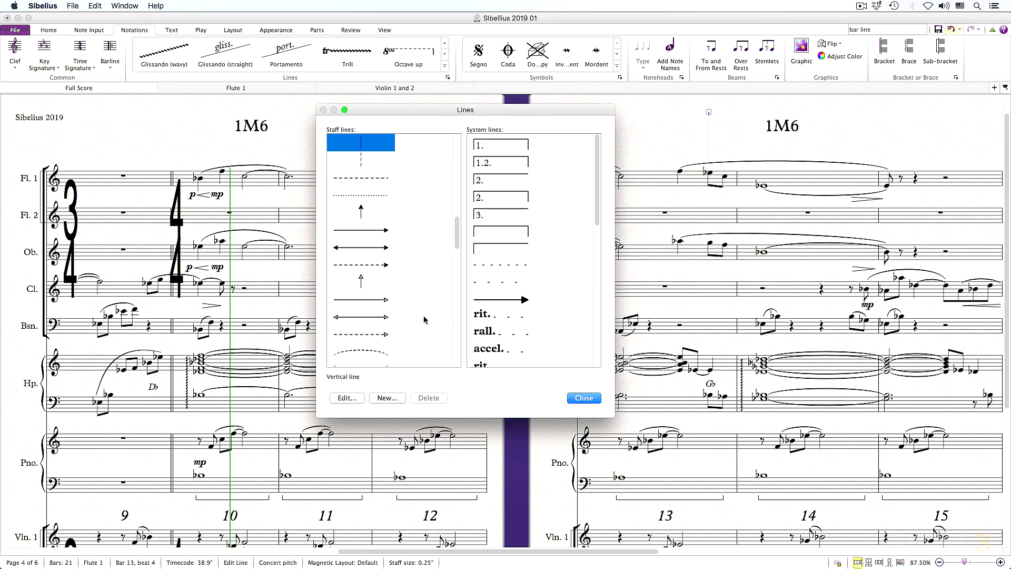
left_click(583, 399)
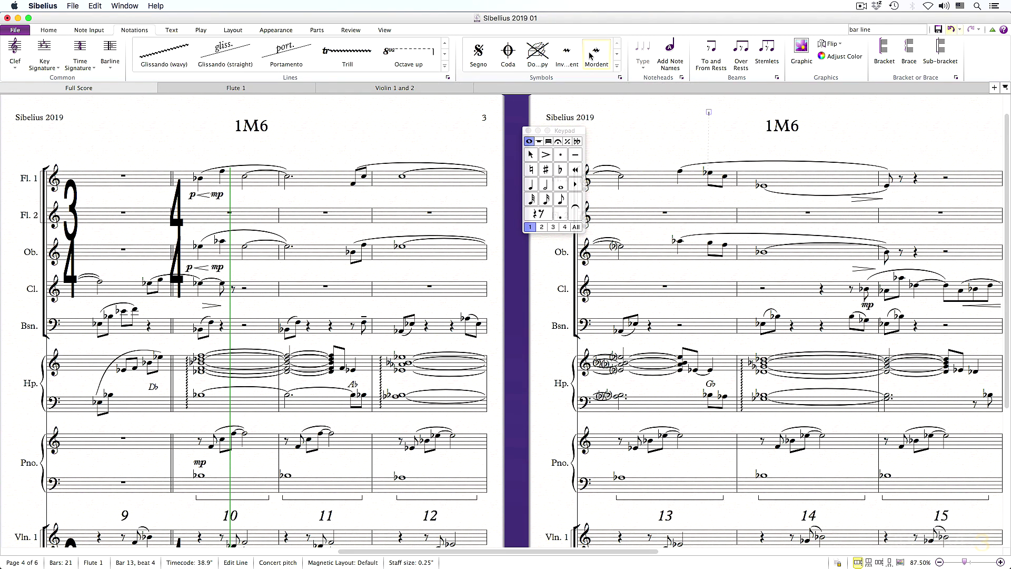
- Scroll the Symbols gallery, browse the Home tab's Plug-ins list, then open the Flute 1 part
left_click(615, 54)
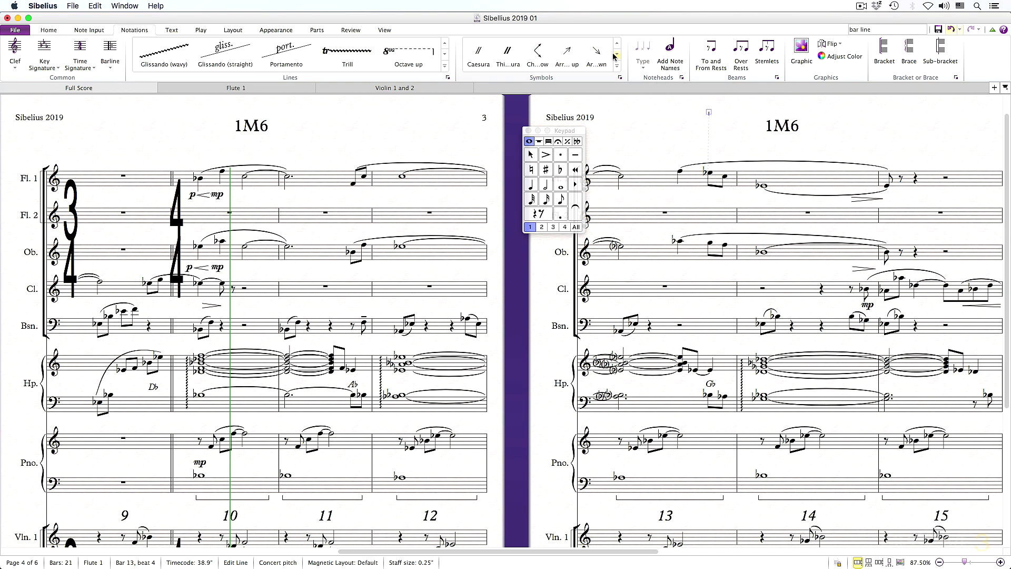
left_click(57, 32)
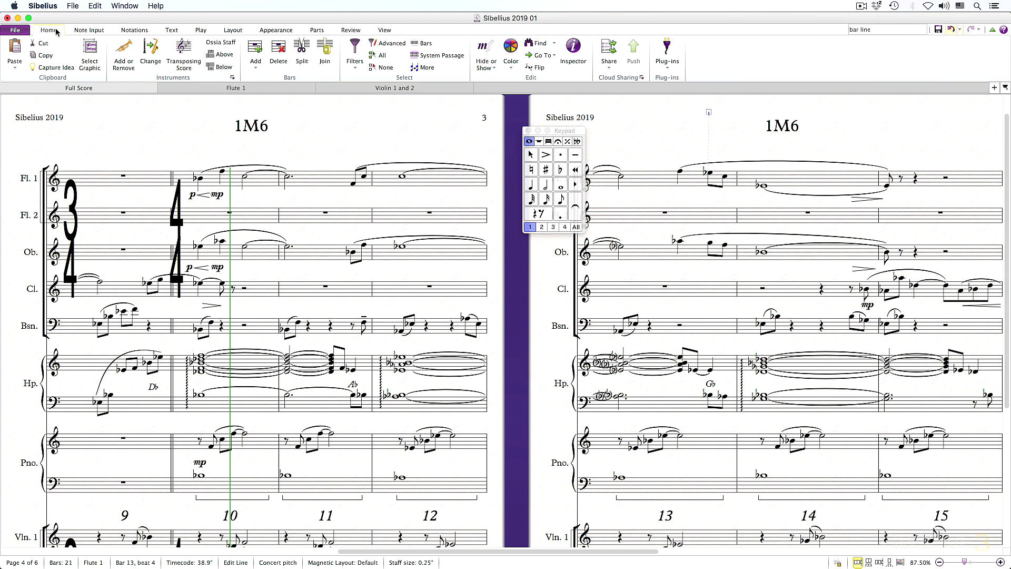
left_click(671, 70)
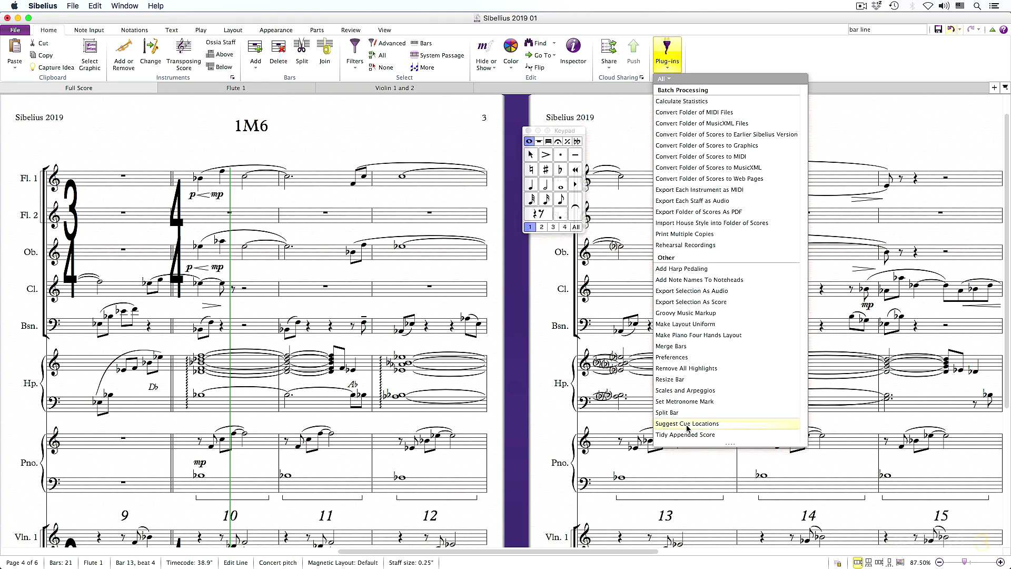
left_click(708, 61)
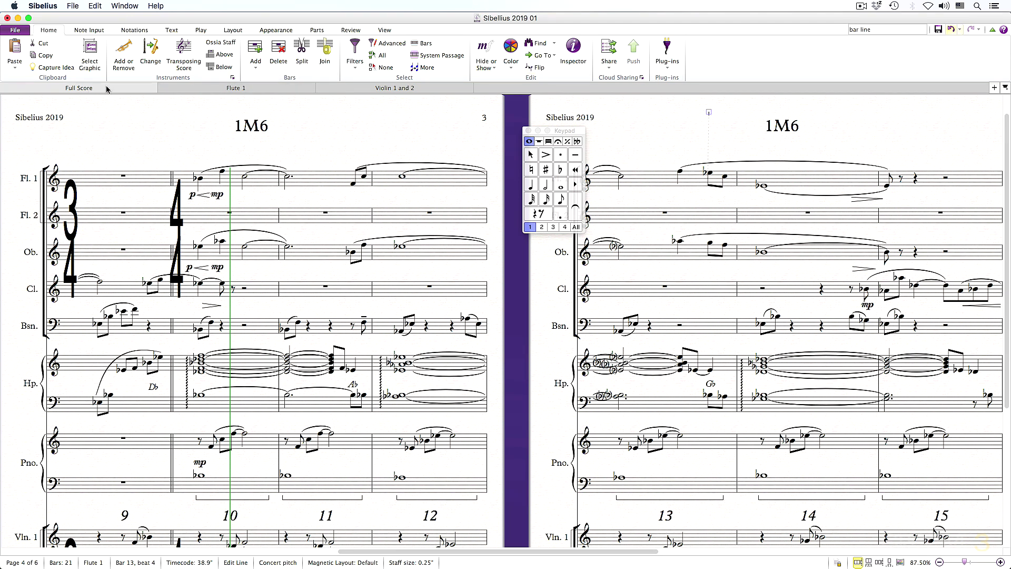
left_click(190, 88)
left_click(378, 88)
left_click(261, 89)
left_click(157, 92)
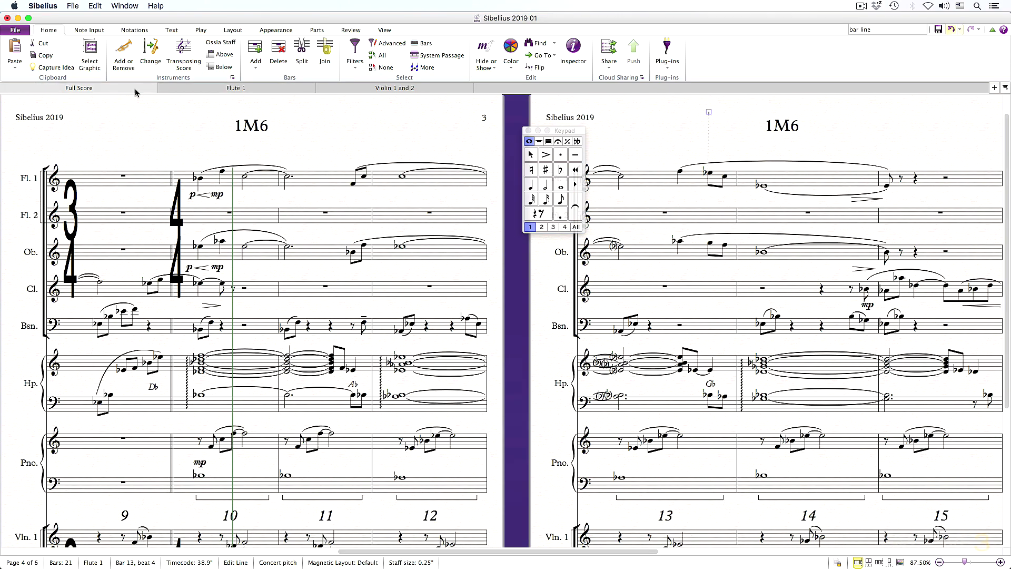
left_click(184, 92)
left_click(363, 88)
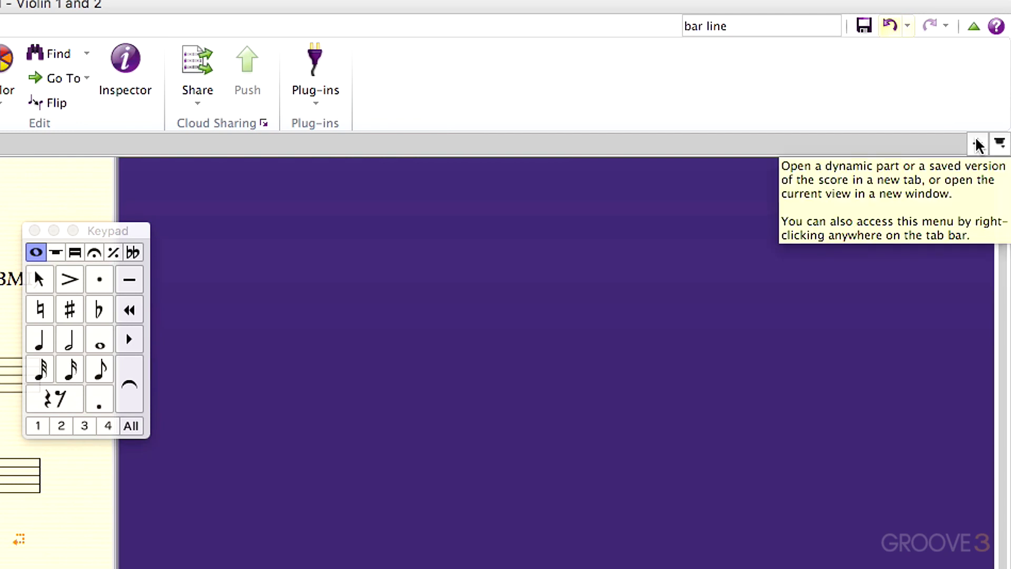
left_click(978, 145)
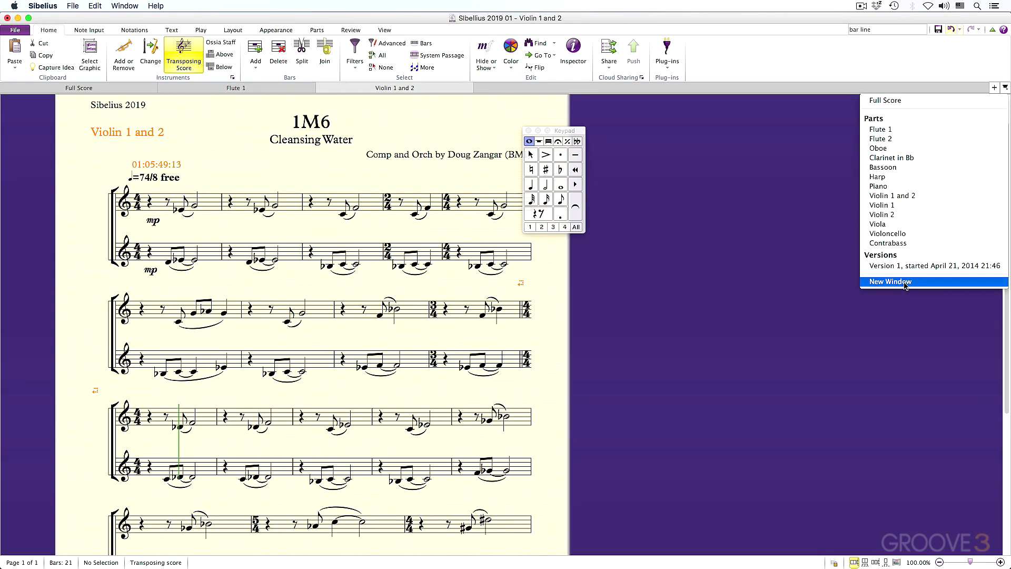
- Close the parts lists, drag the Keypad onto the empty area beside the page, and pan right
left_click(790, 535)
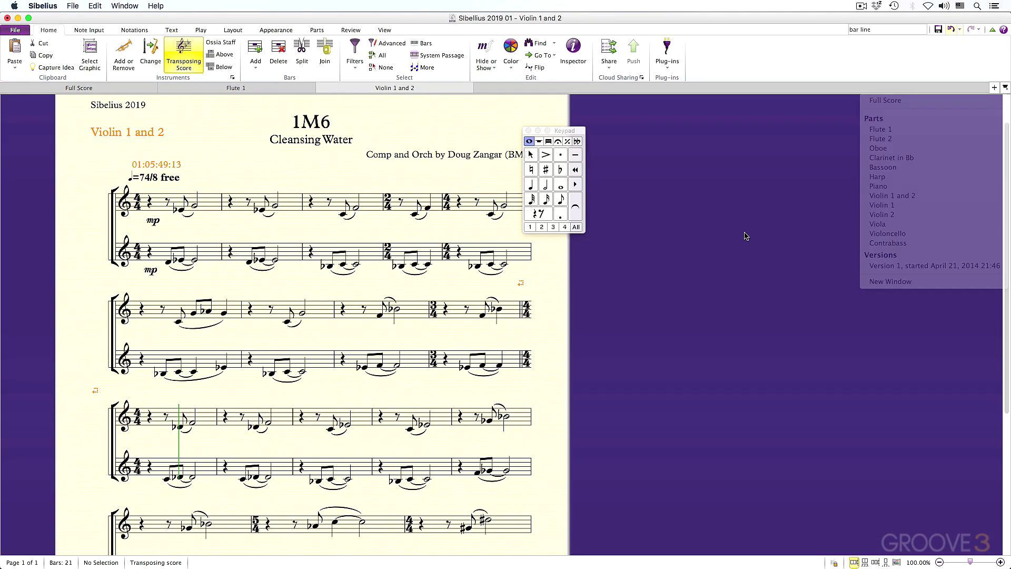
left_click(1006, 88)
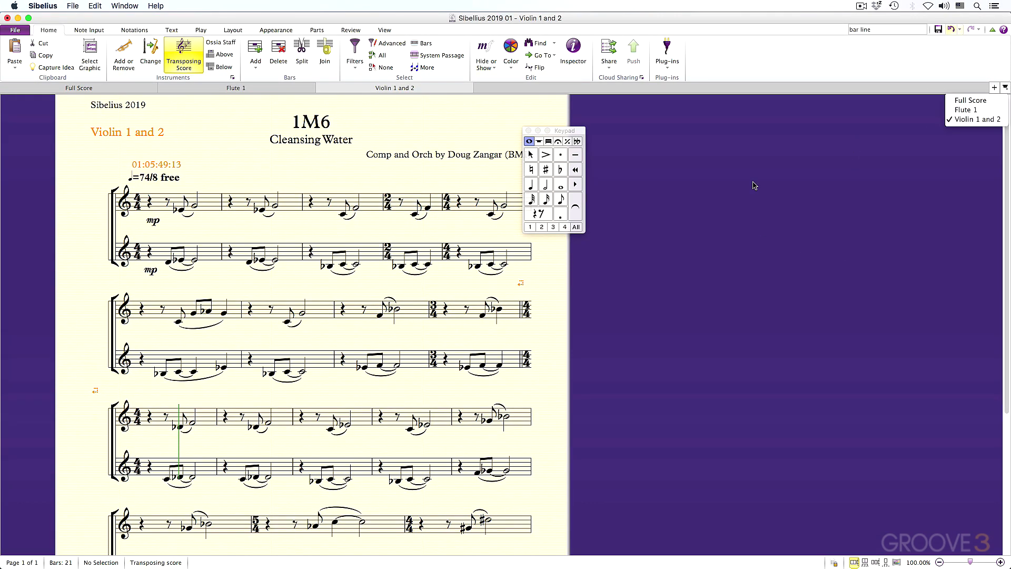
left_click(700, 211)
left_click_drag(557, 133, 605, 118)
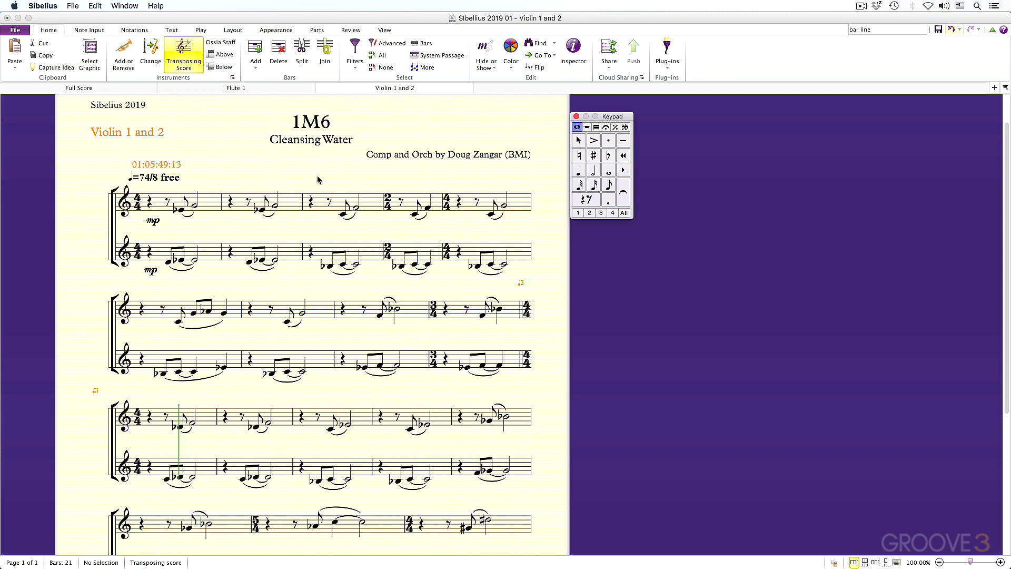
mouse_move(318, 179)
left_mouse_down()
mouse_move(309, 173)
mouse_move(333, 174)
mouse_move(333, 184)
left_mouse_up()
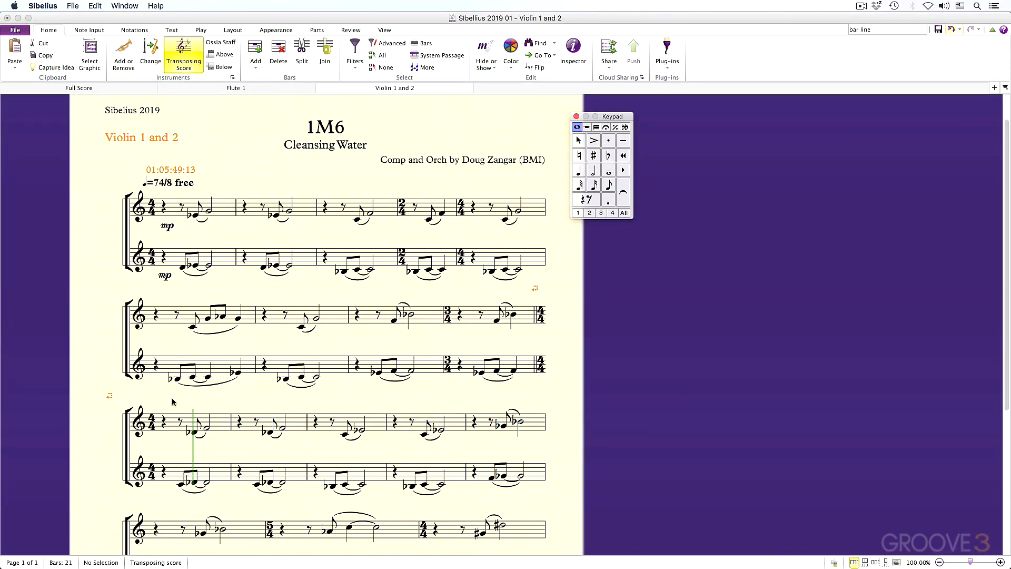
left_click(176, 379)
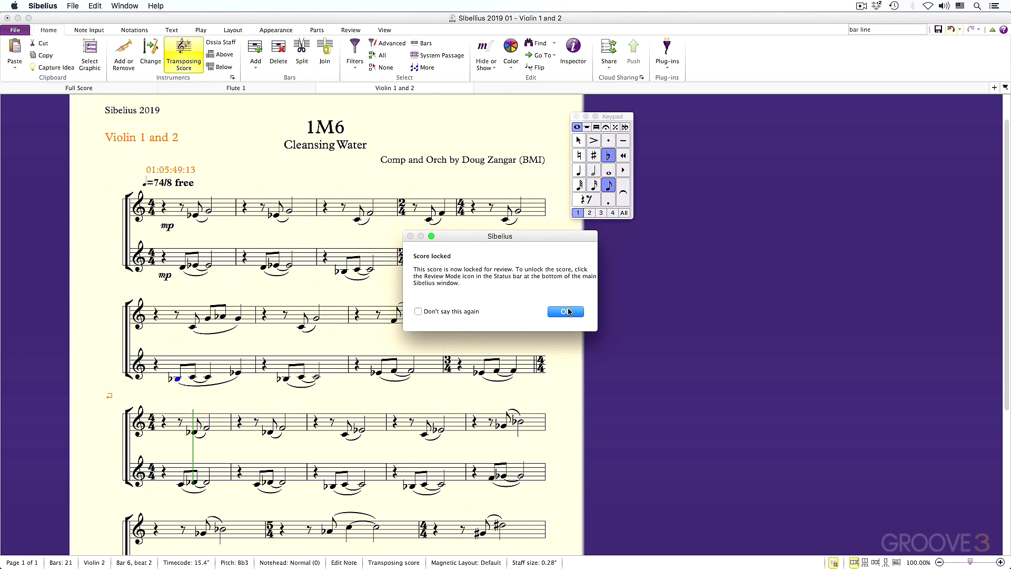
left_click(565, 312)
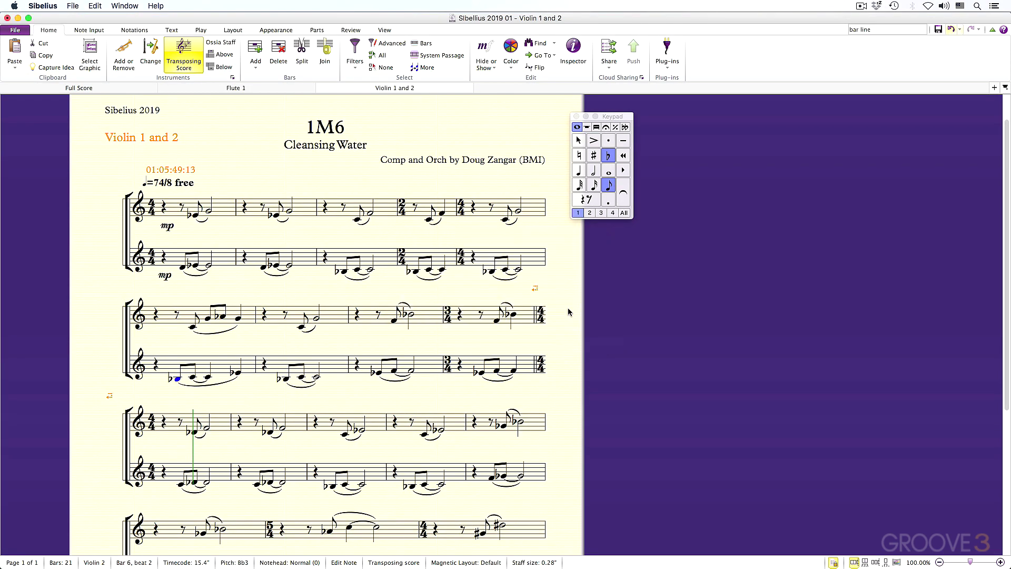
left_click(834, 563)
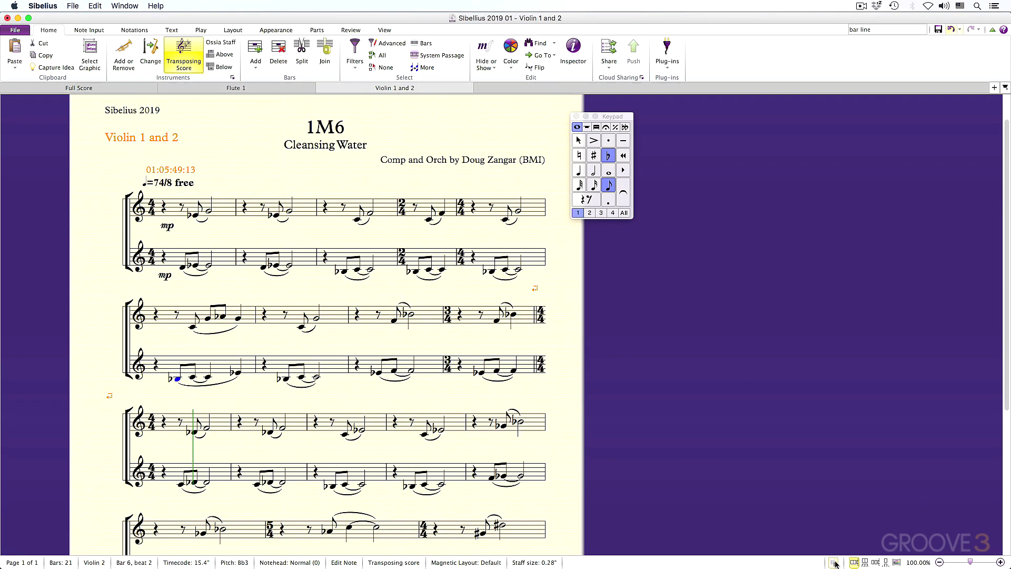
- Switch to the Full Score, zoom out to see several pages, and pan across them
left_click(109, 90)
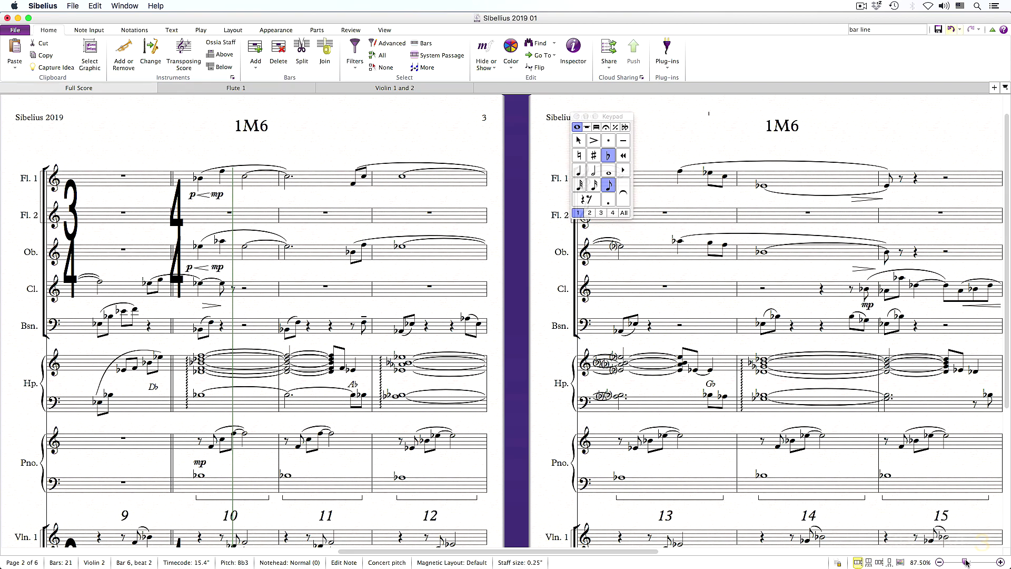
left_click_drag(967, 563, 957, 564)
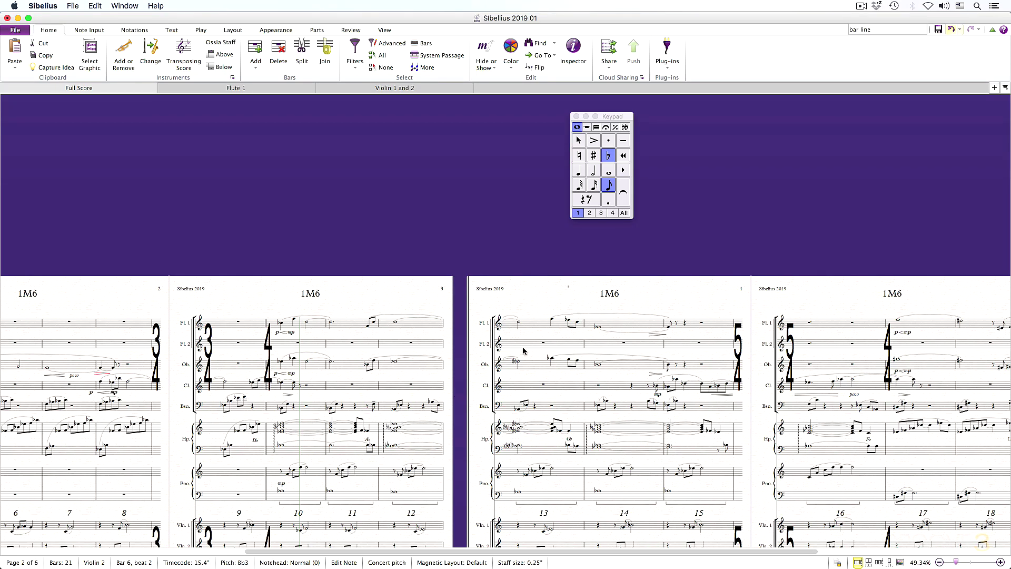
left_click_drag(539, 337, 550, 188)
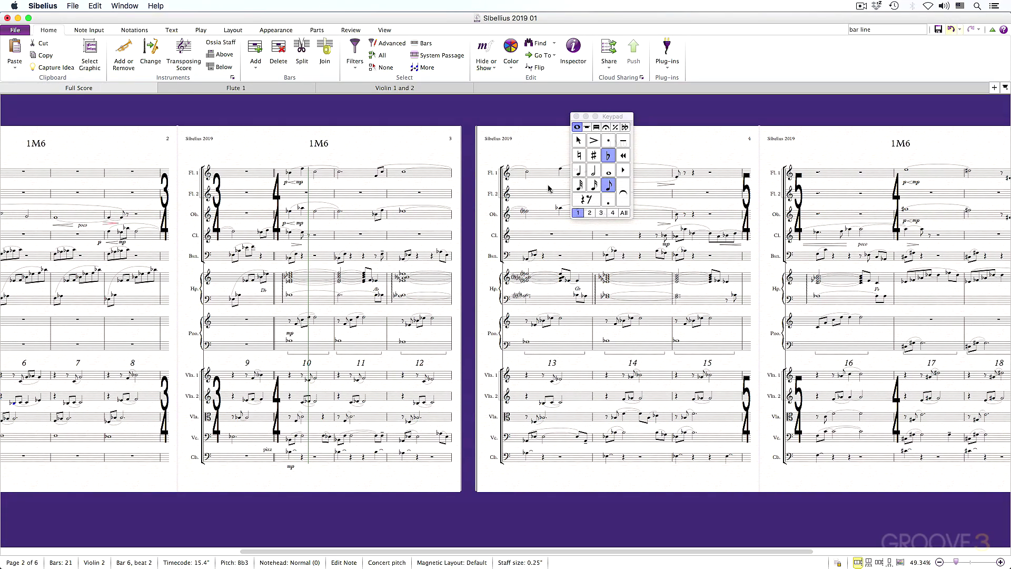
scroll(341, 298, "left", 10)
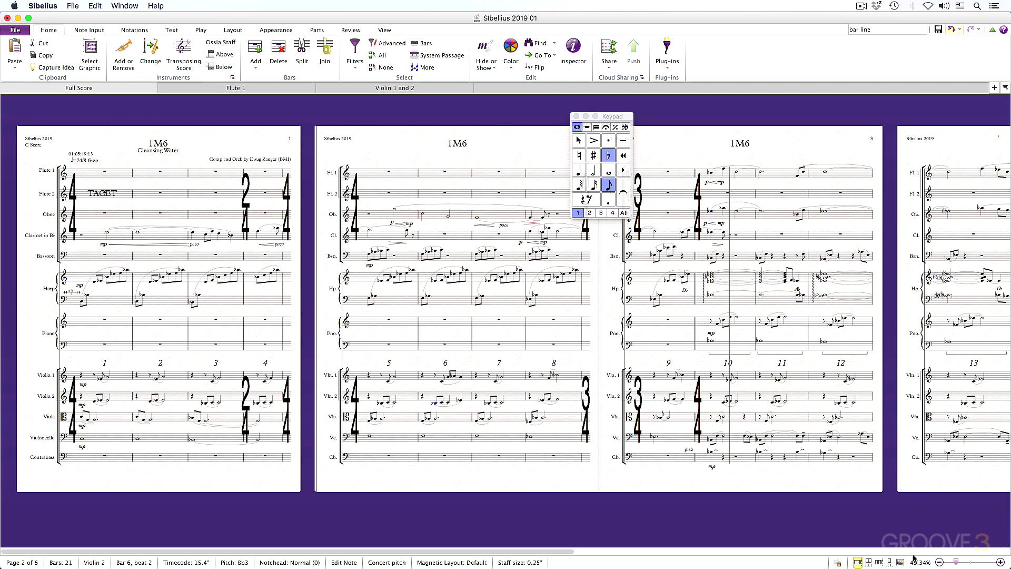
- Try the vertical-column and side-by-side horizontal page layouts, scrolling through each
left_click(869, 562)
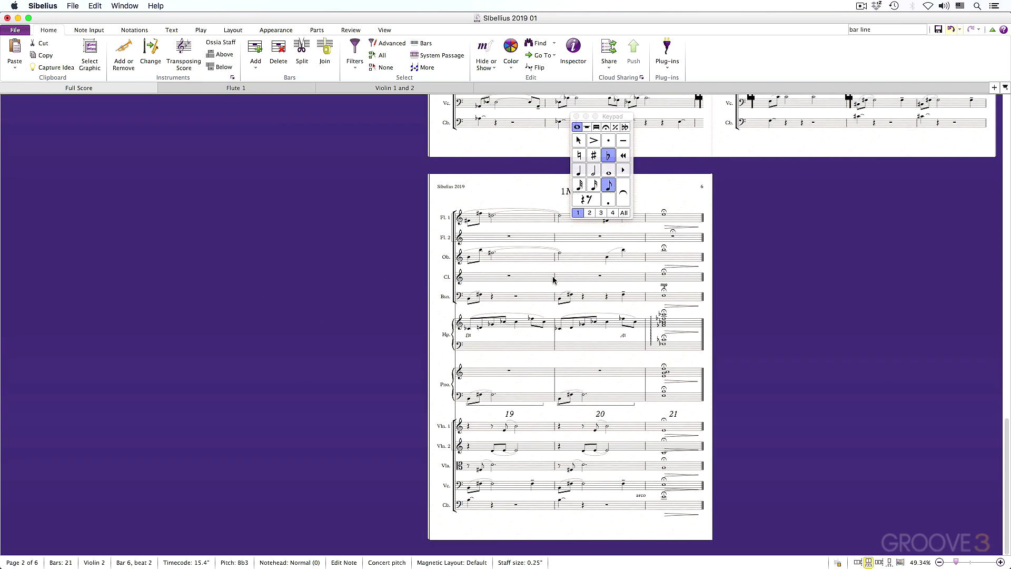
scroll(556, 289, "up", 10)
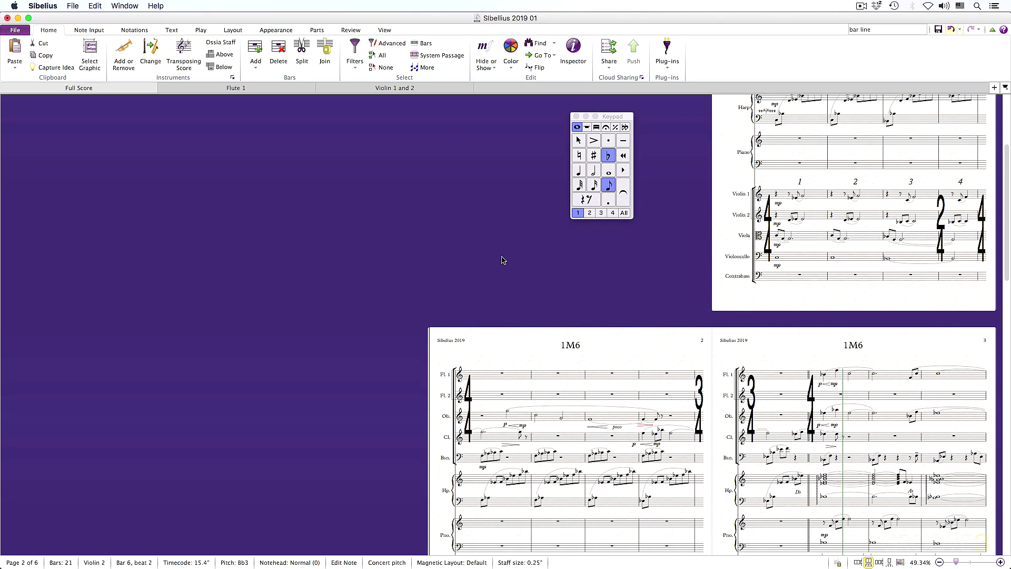
scroll(610, 407, "down", 5)
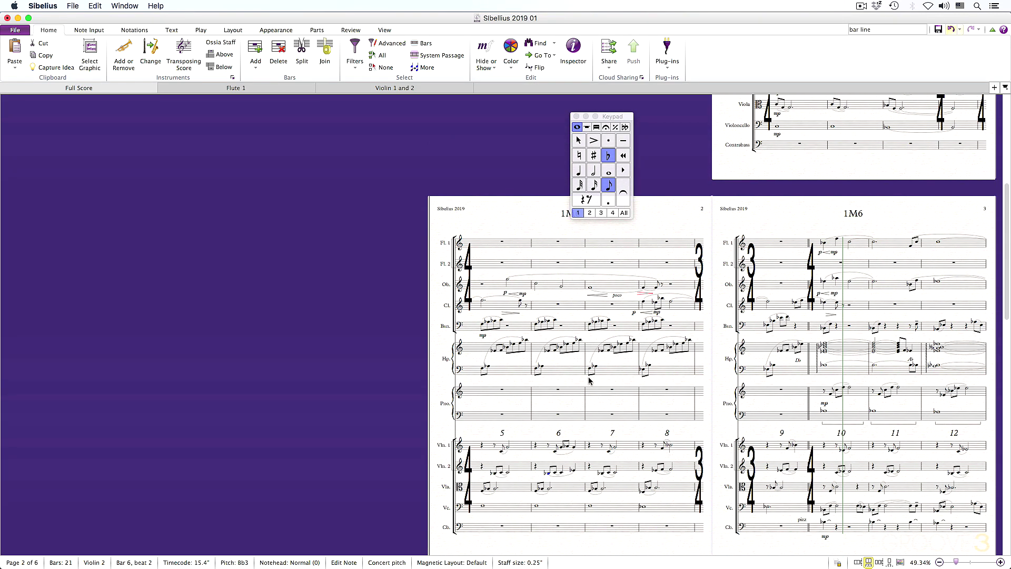
left_click(877, 562)
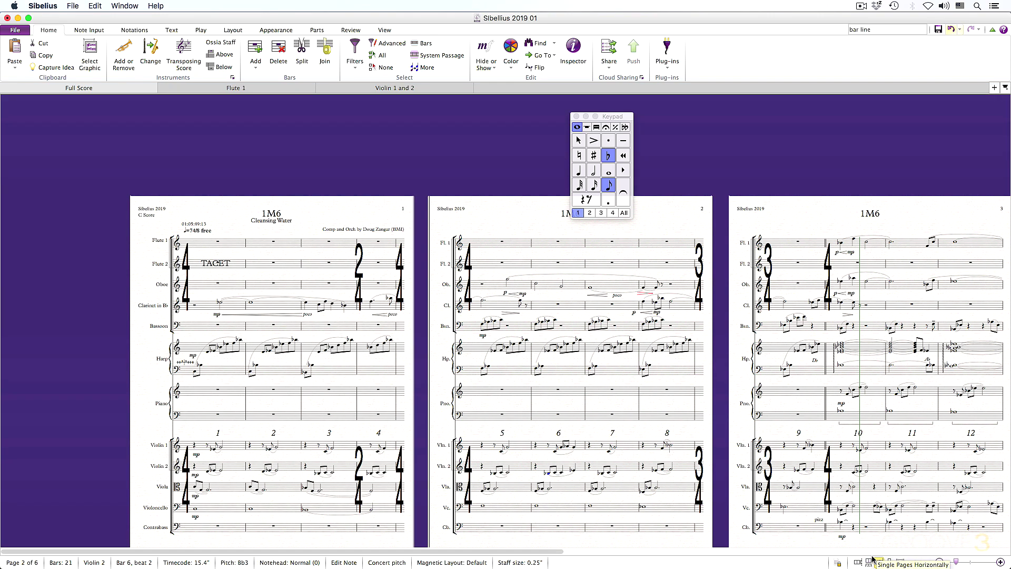
scroll(797, 446, "down", 3)
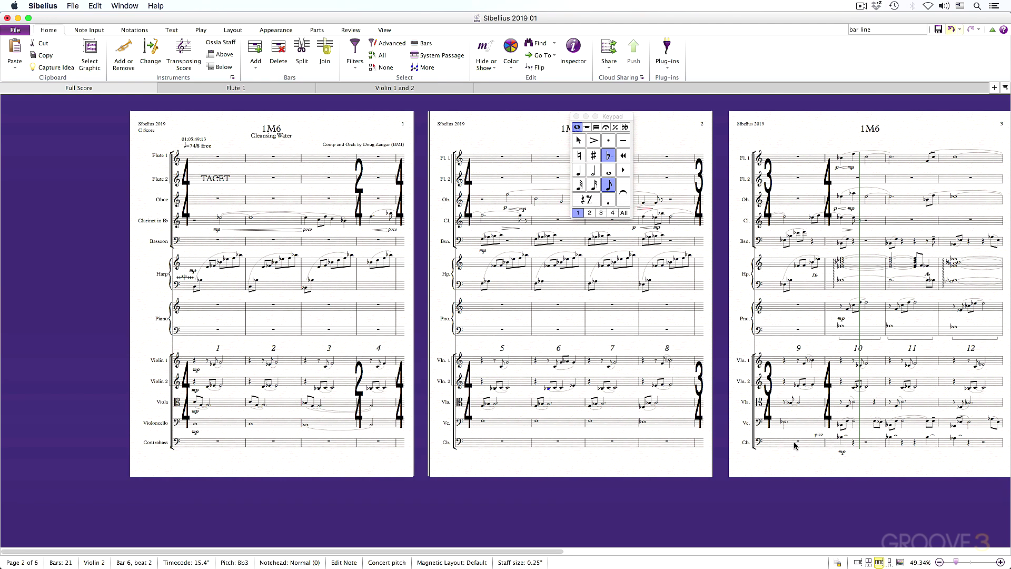
scroll(796, 446, "right", 6)
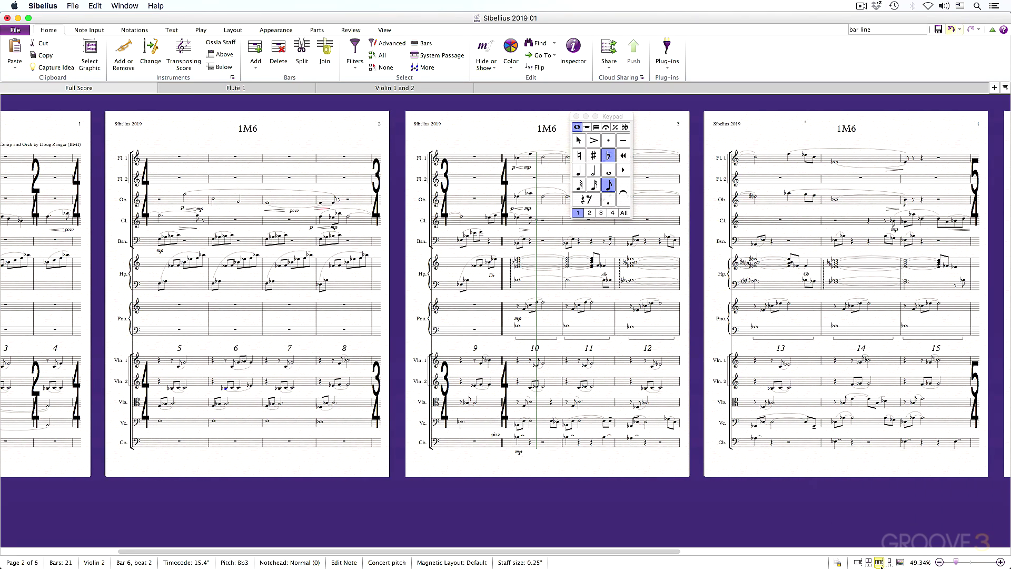
- Stack single pages vertically, then switch the score to the continuous Panorama strip
left_click(889, 562)
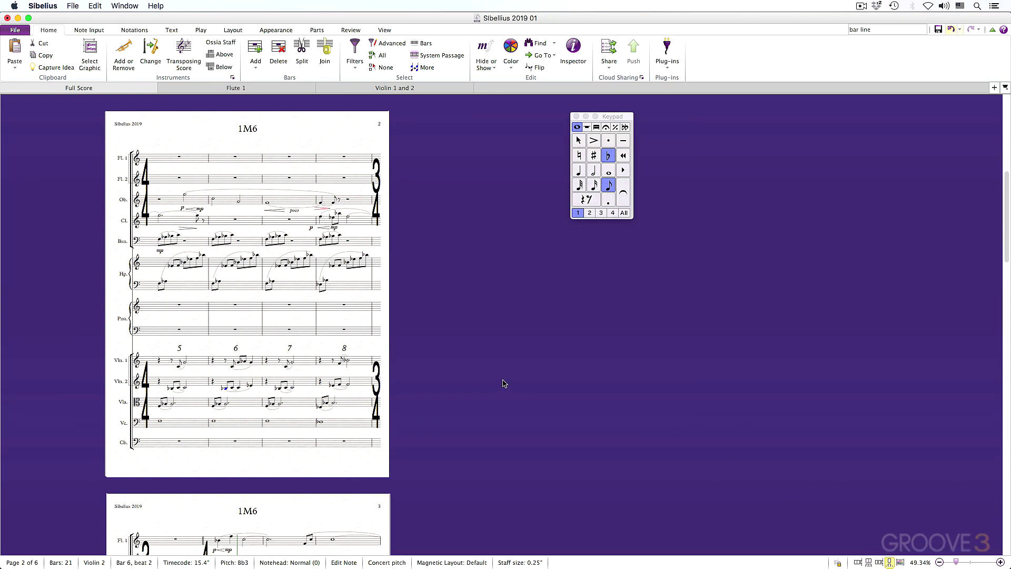
scroll(474, 379, "down", 10)
scroll(464, 380, "down", 10)
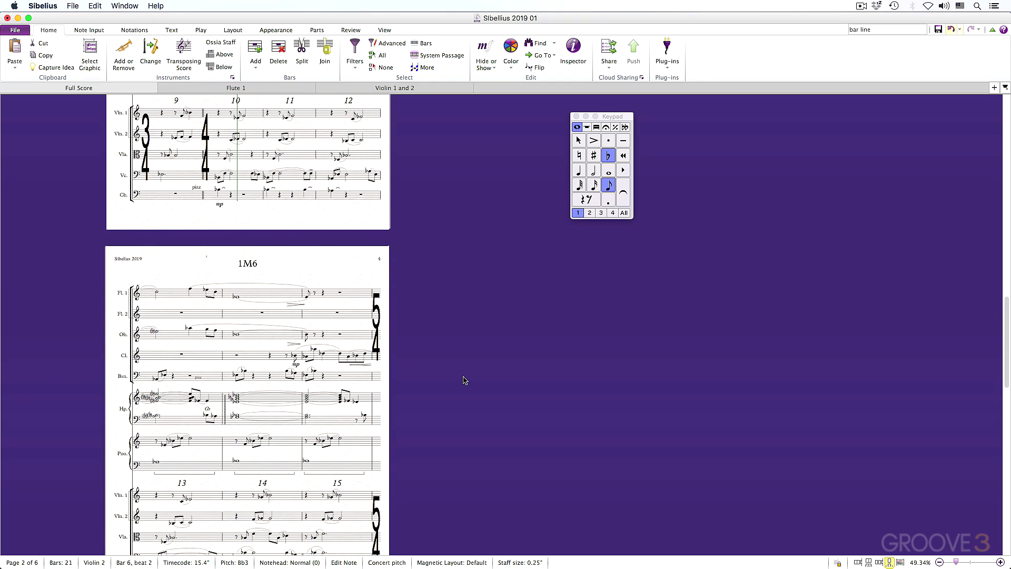
left_click(900, 562)
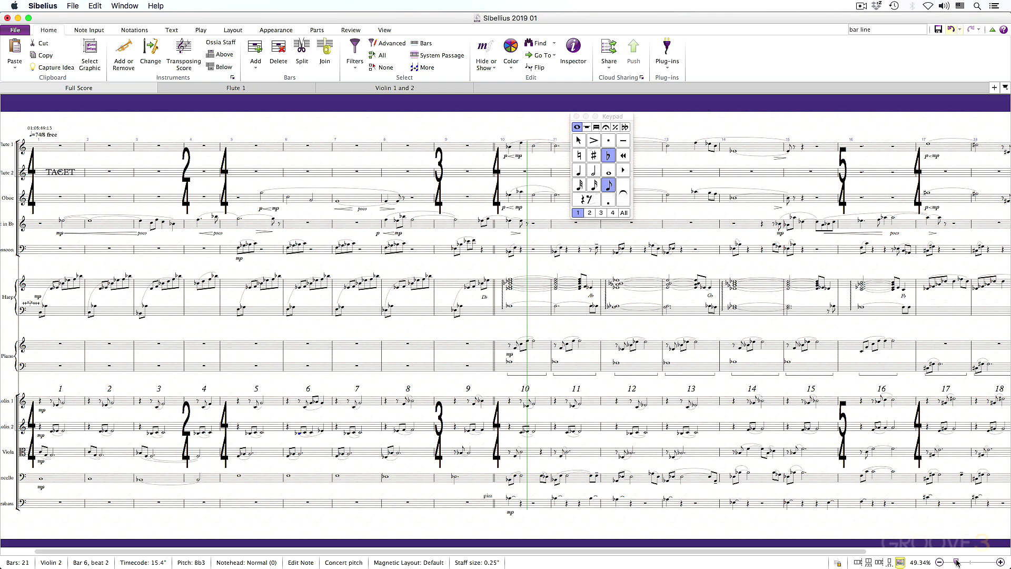
- Zoom in on the panorama bars, then open the Flute 1 part at 81.58% zoom
mouse_move(957, 562)
left_mouse_down()
mouse_move(984, 563)
mouse_move(956, 563)
left_mouse_up()
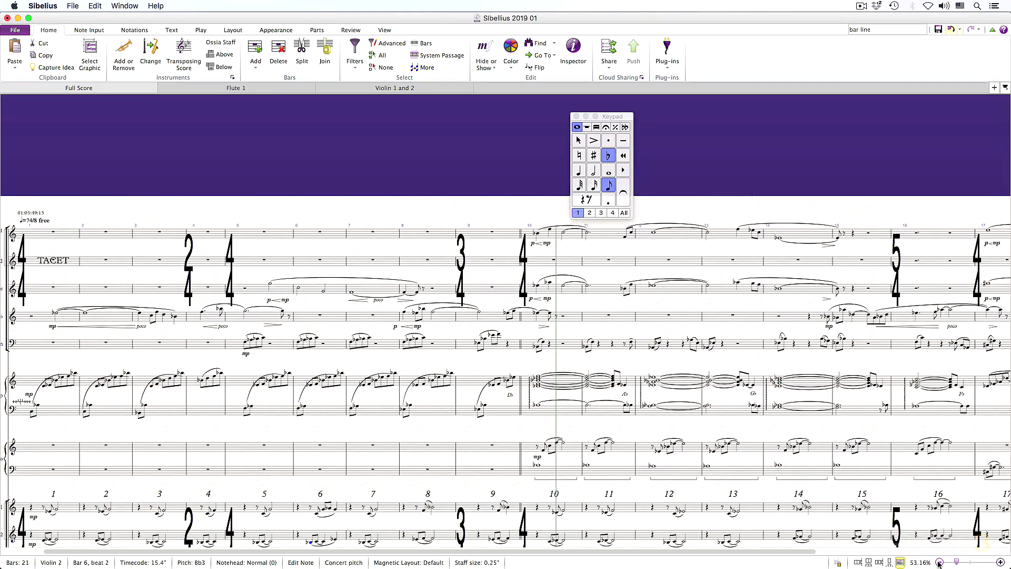
left_click(1001, 563)
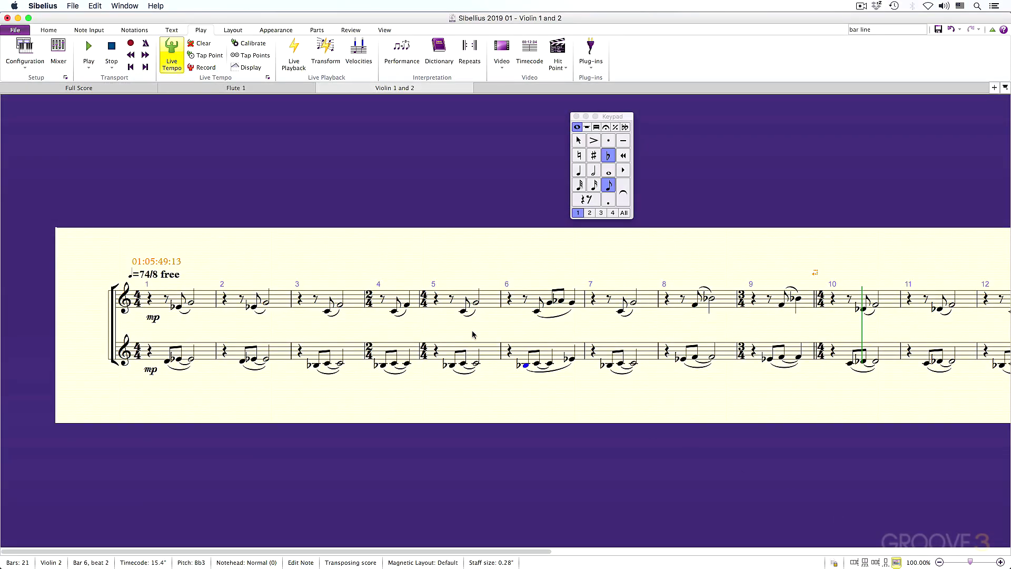
left_click(96, 91)
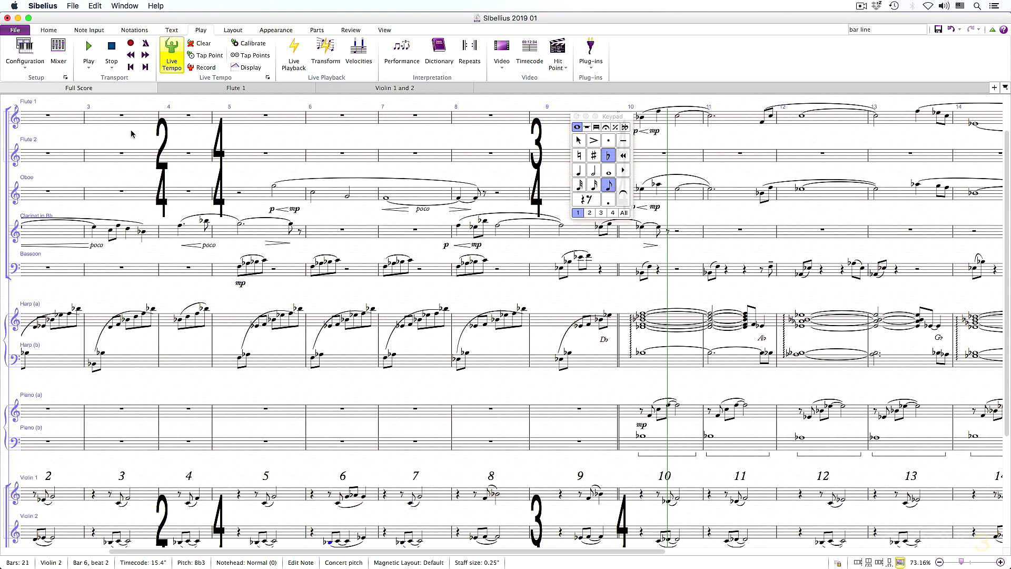
left_click(228, 88)
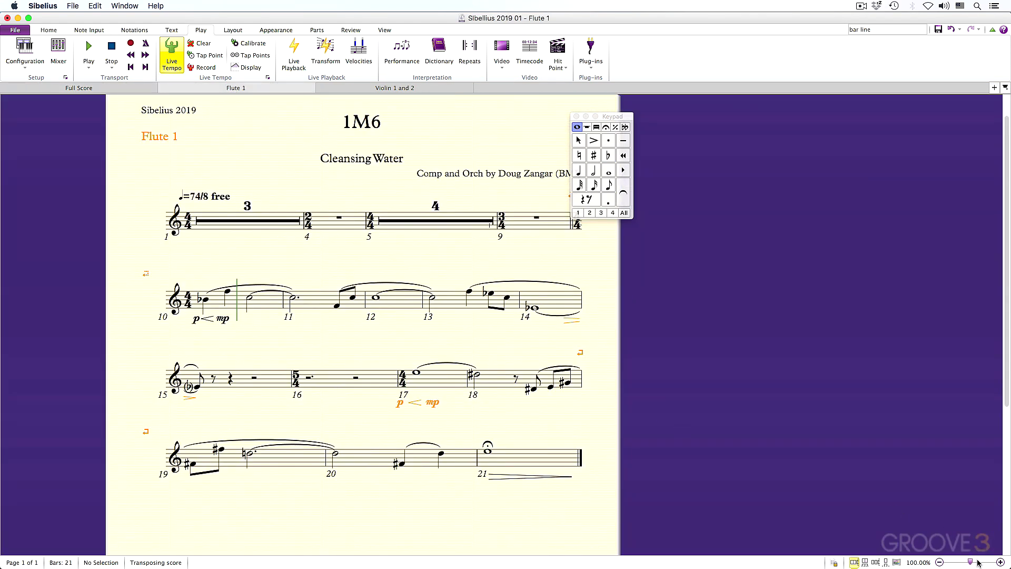
left_click_drag(970, 562, 965, 563)
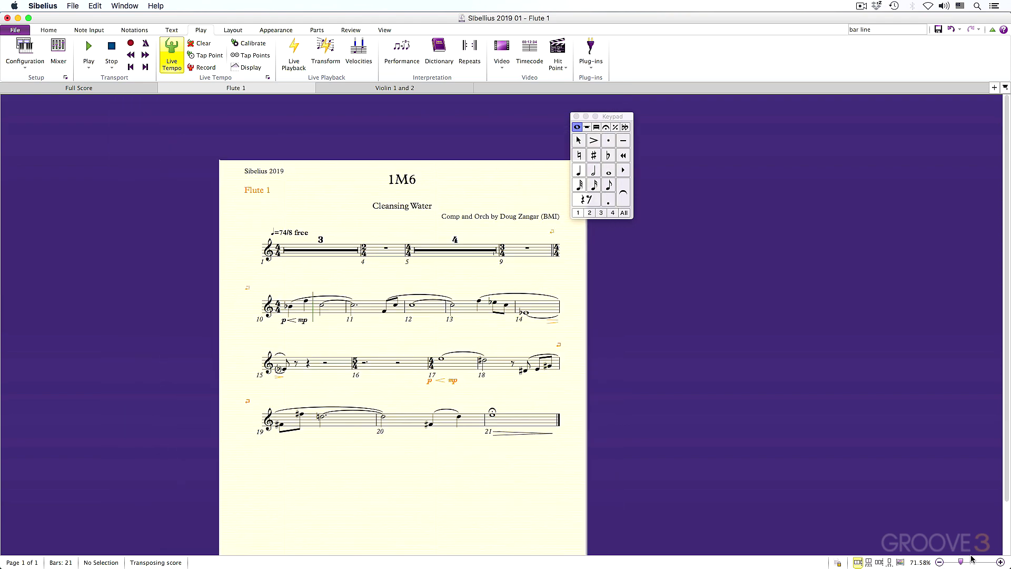